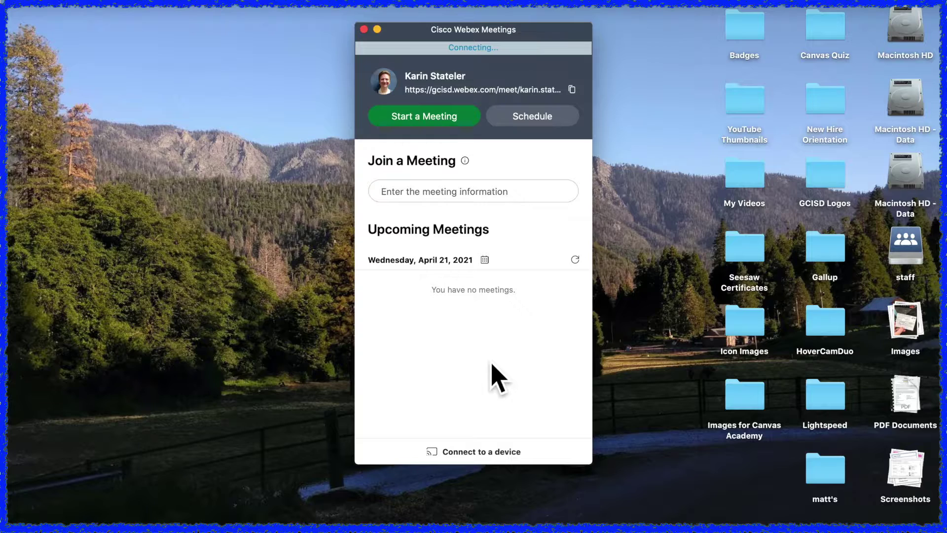
Start a meeting in the laptop's personal room from the meeting preview
click(392, 105)
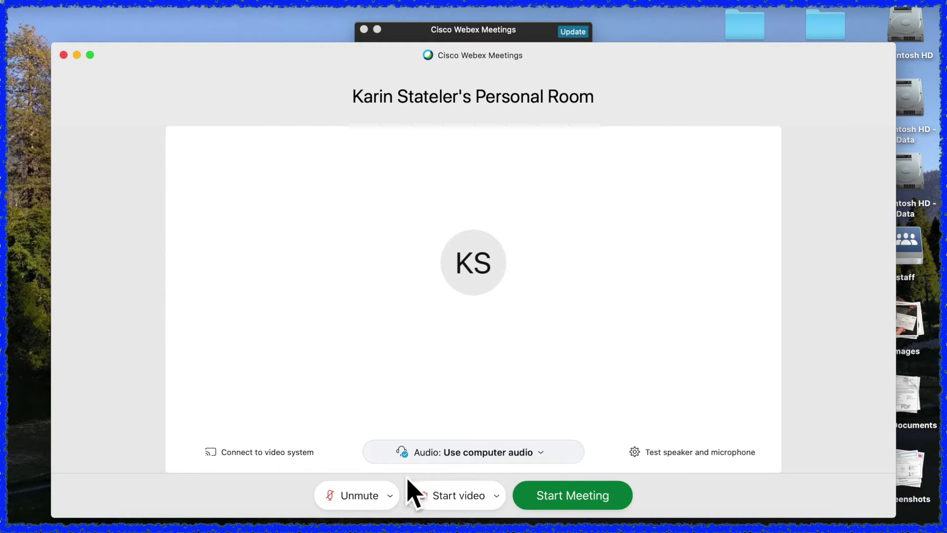
click(583, 507)
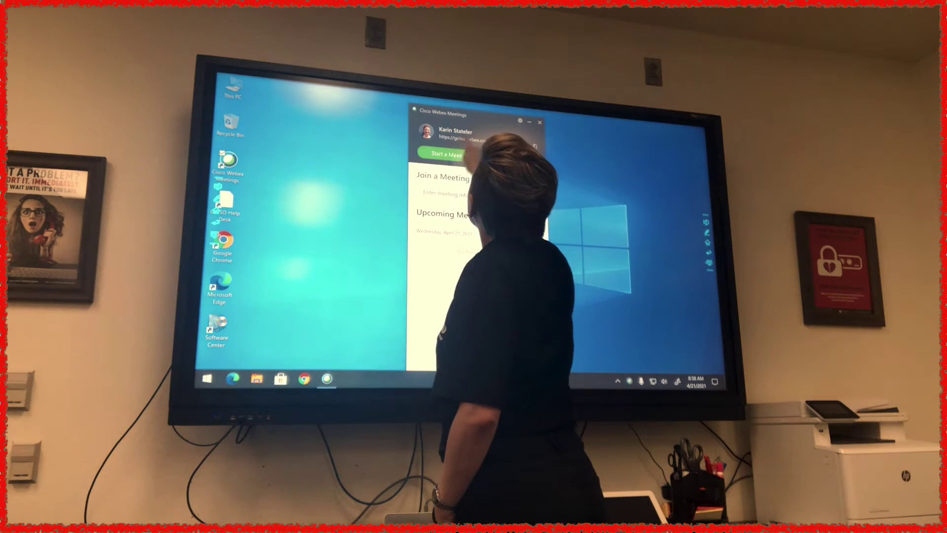
On the classroom display, start the personal-room meeting with the microphone muted
click(444, 154)
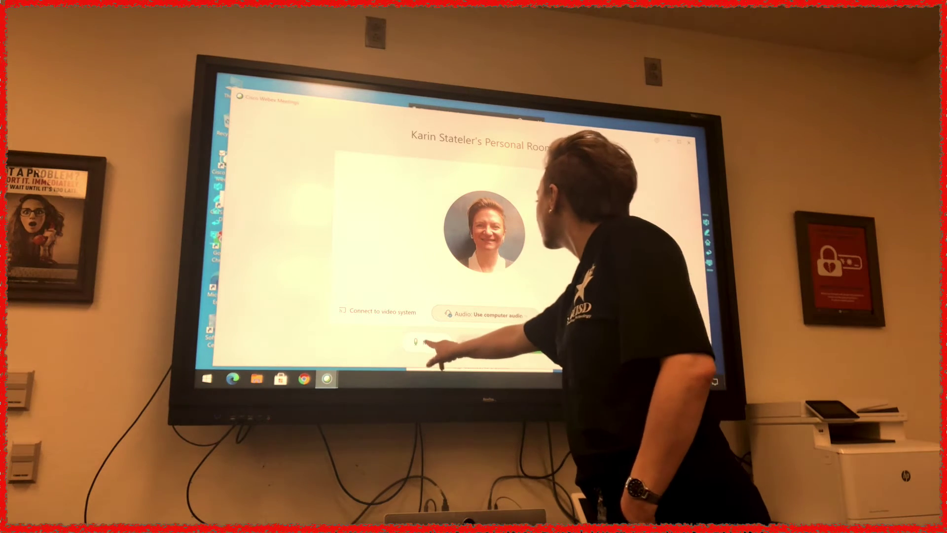
click(424, 342)
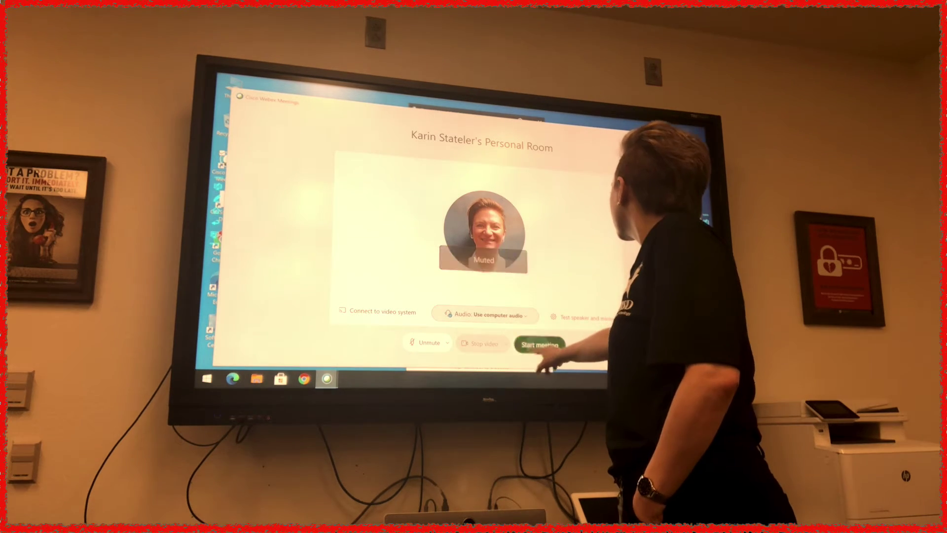
click(540, 344)
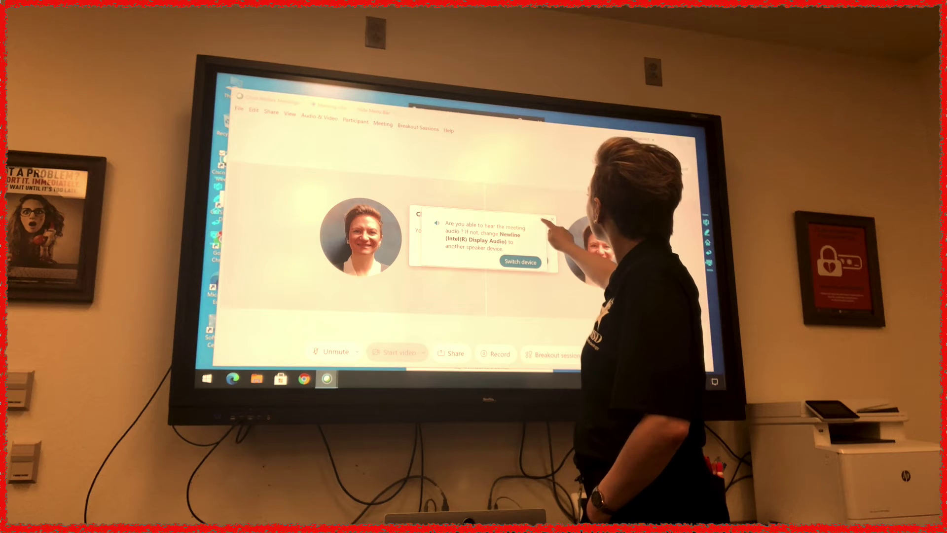
Dismiss the speaker-check popup so the classroom display becomes meeting host
click(551, 219)
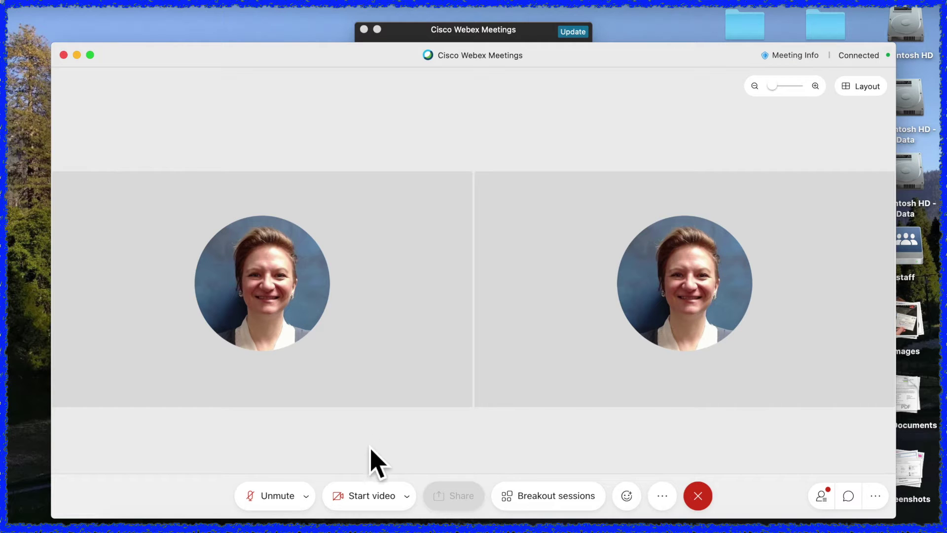
Disconnect the laptop from meeting audio through Switch audio
click(307, 496)
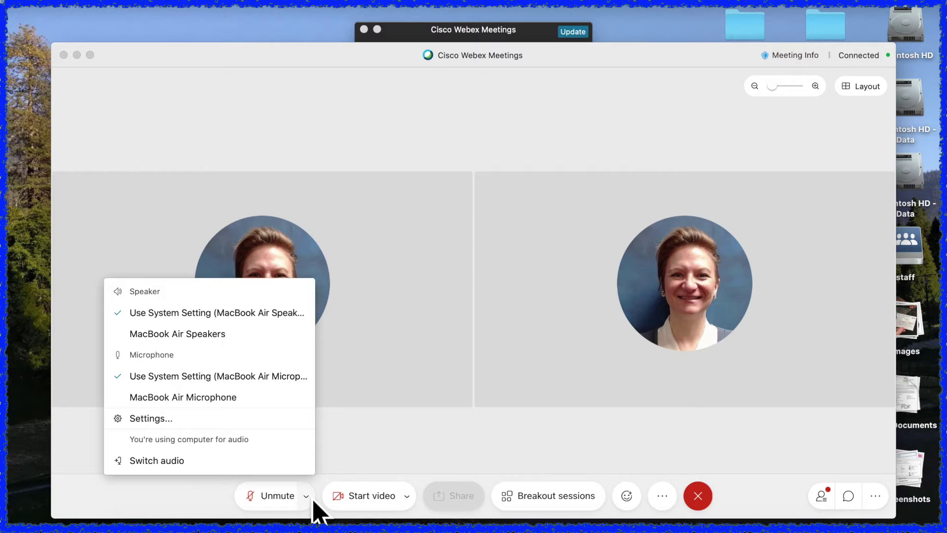
click(271, 464)
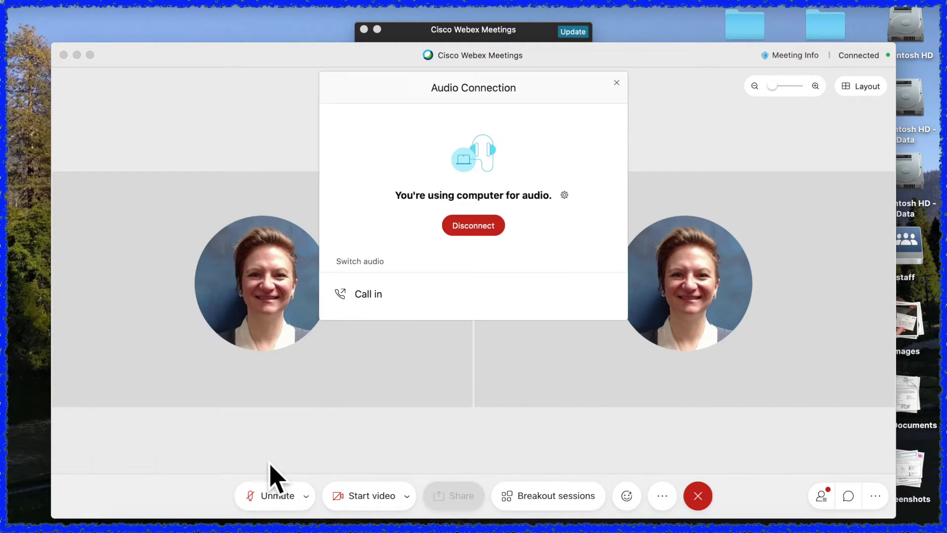
click(493, 241)
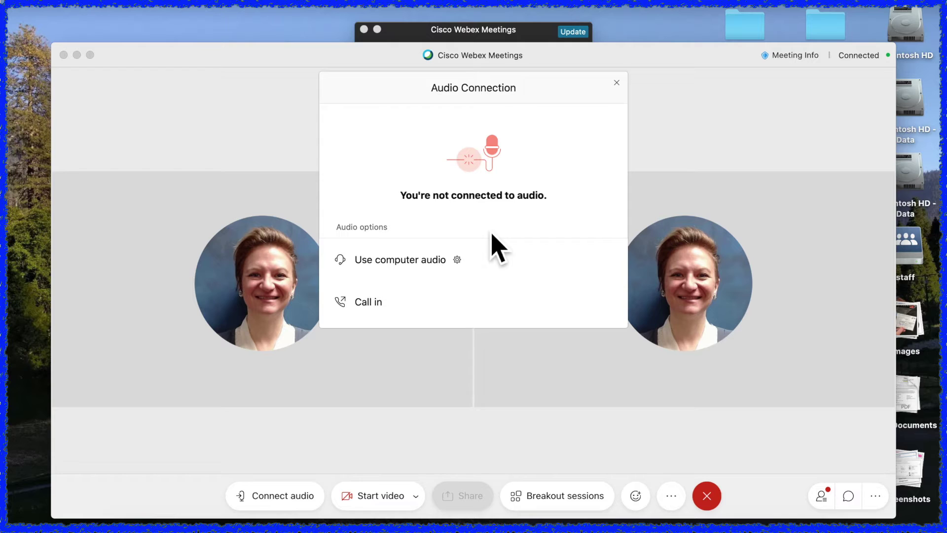
click(619, 85)
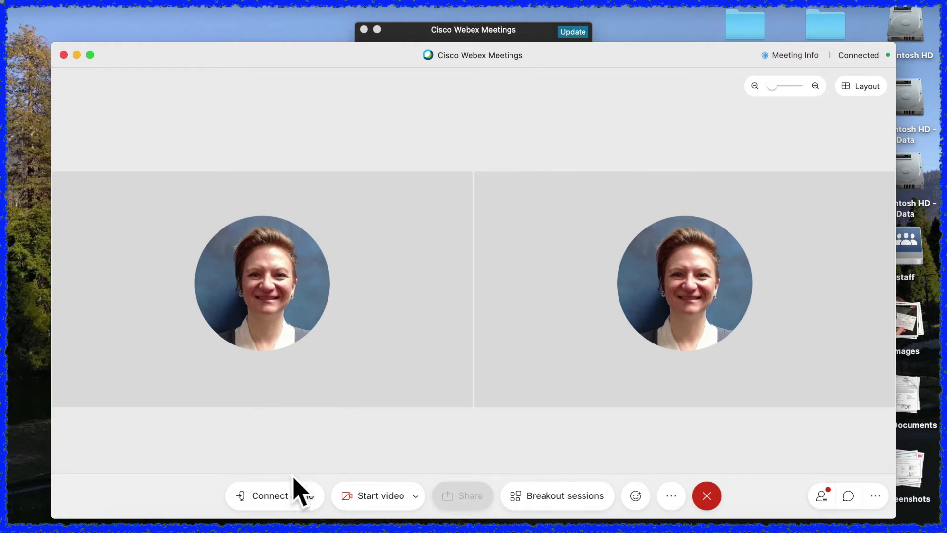
Reconnect the laptop to meeting audio using computer audio
click(298, 508)
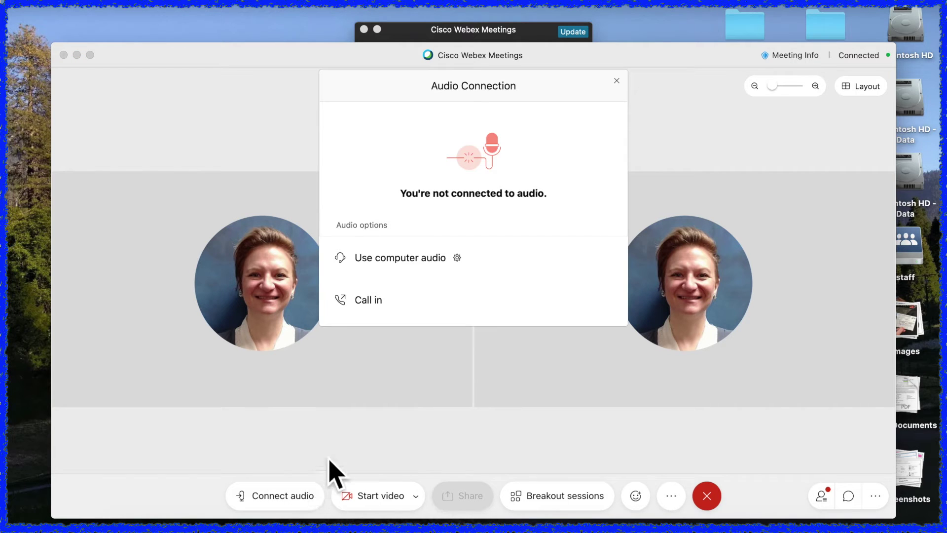
mouse_move(404, 270)
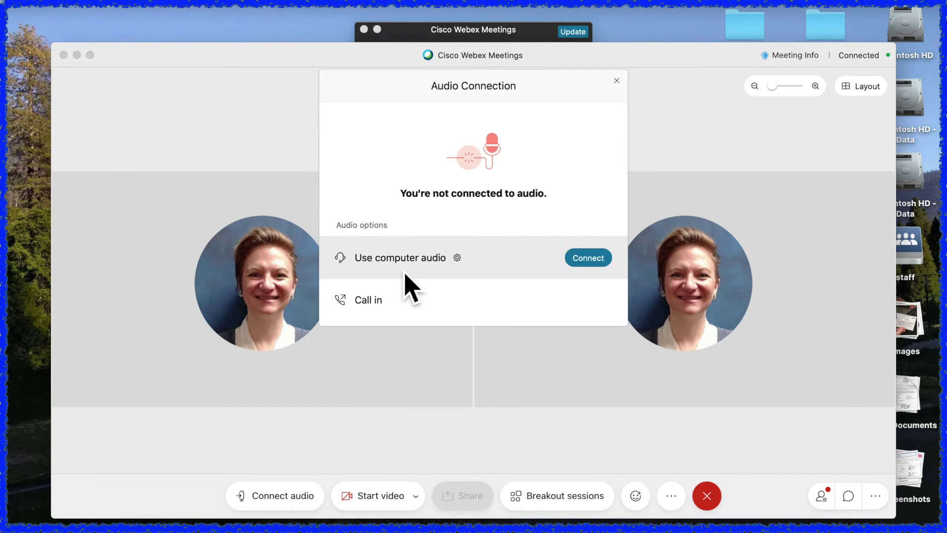
click(587, 258)
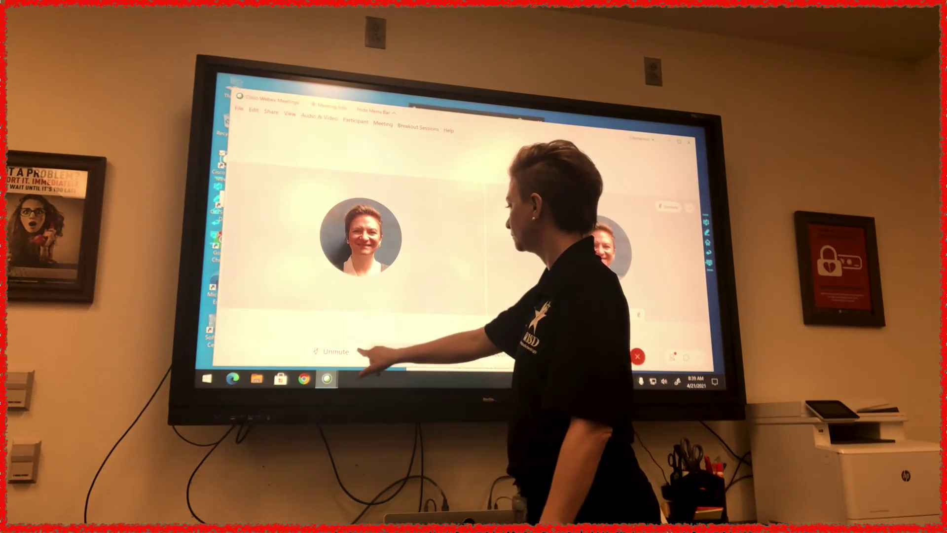
Disconnect the classroom display from meeting audio through Switch audio
click(356, 351)
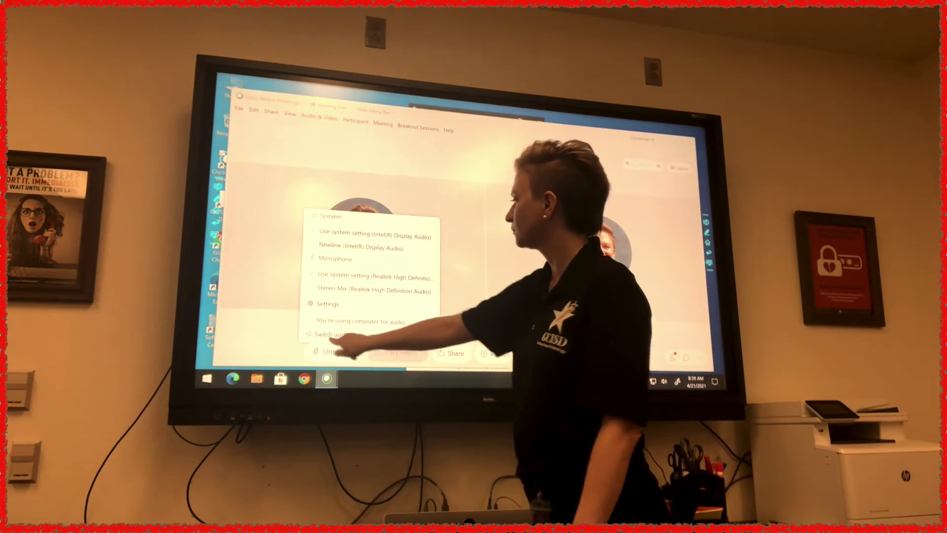
click(321, 334)
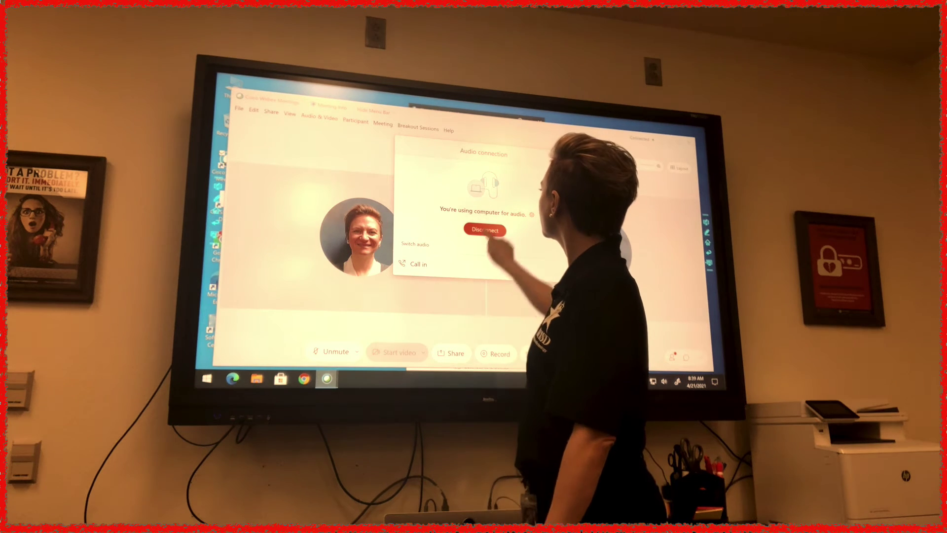
click(485, 229)
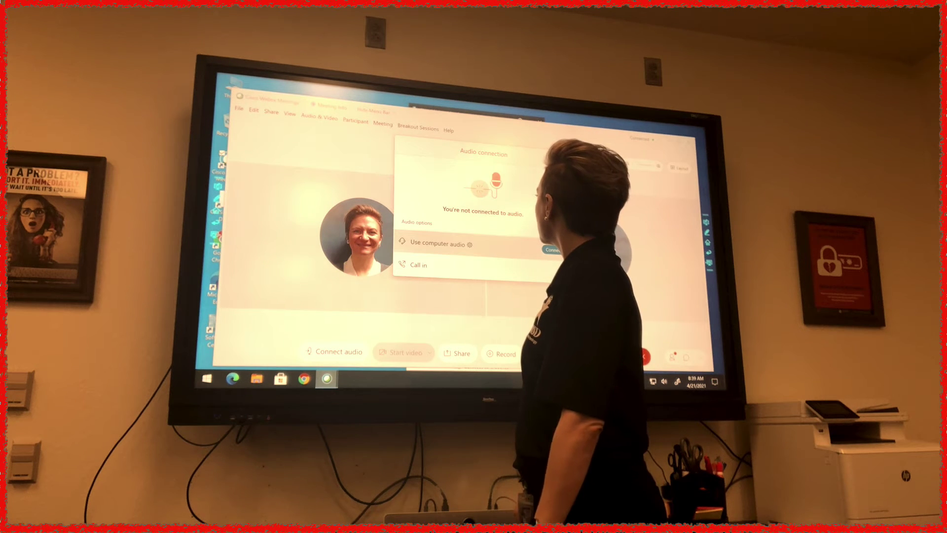
click(548, 250)
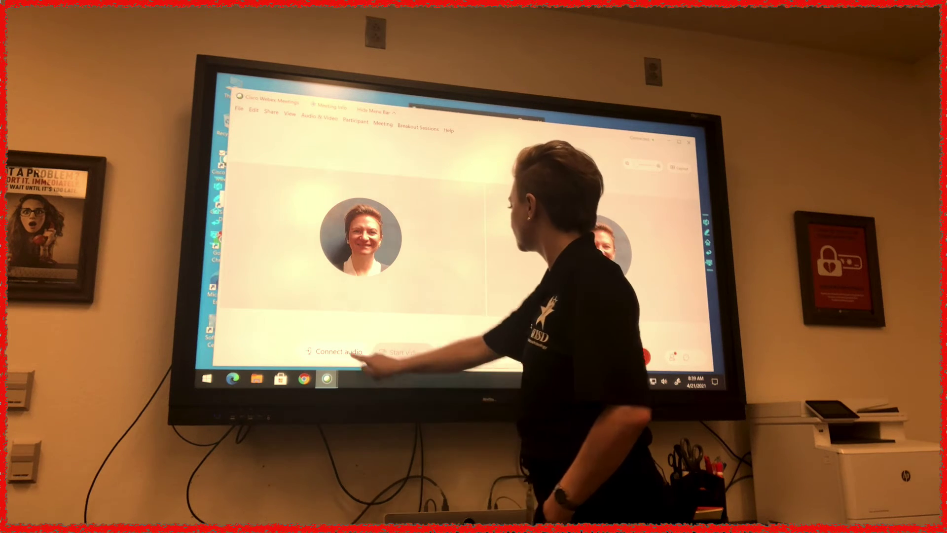
Connect the display's meeting audio with Use computer audio
click(345, 352)
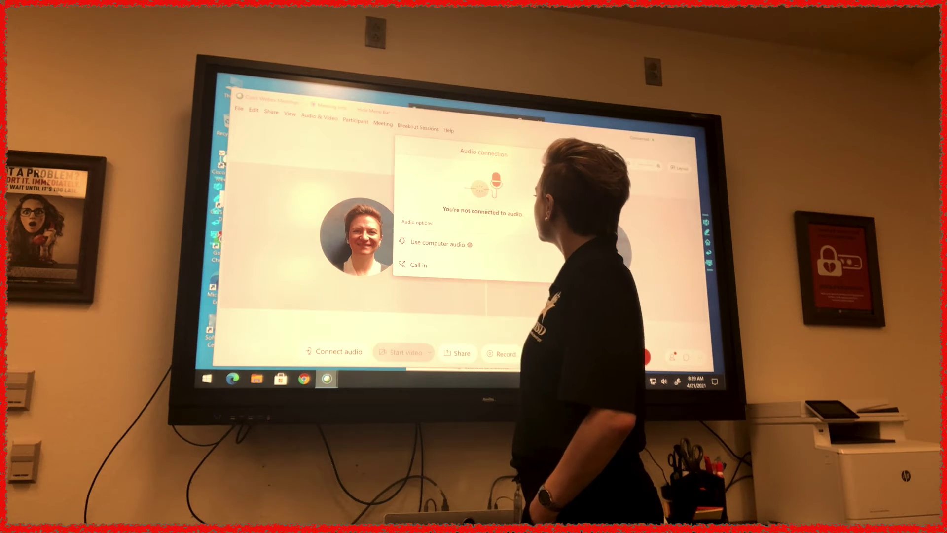
click(447, 243)
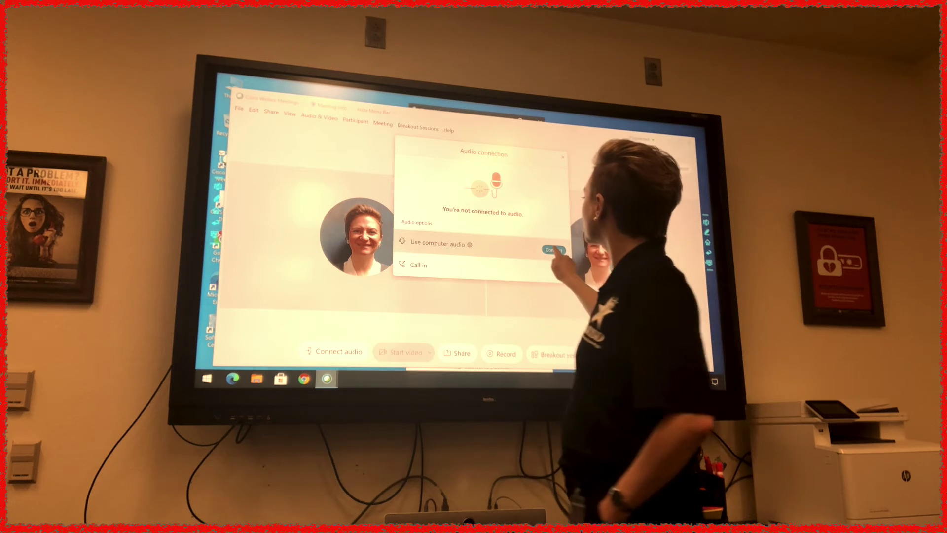
click(553, 249)
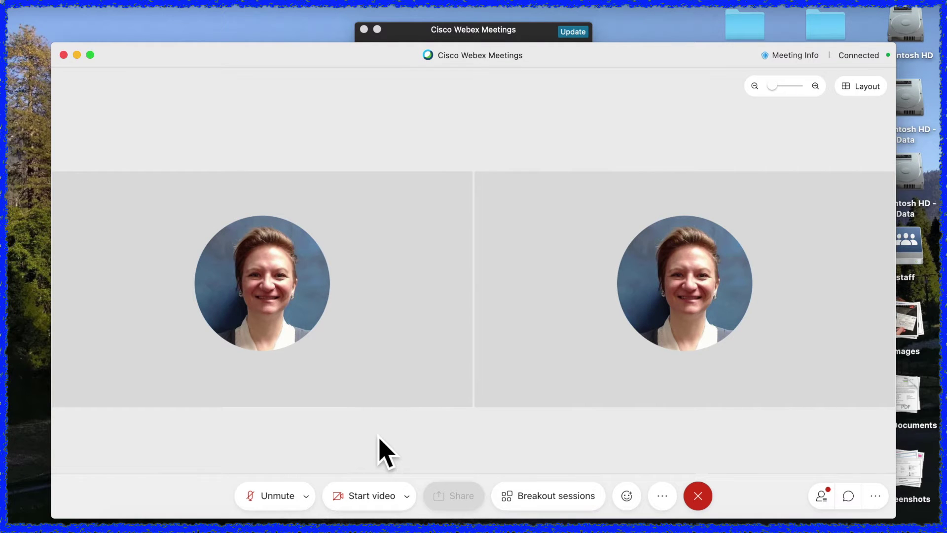
Disconnect the laptop's computer audio and close the Audio Connection dialog
click(307, 497)
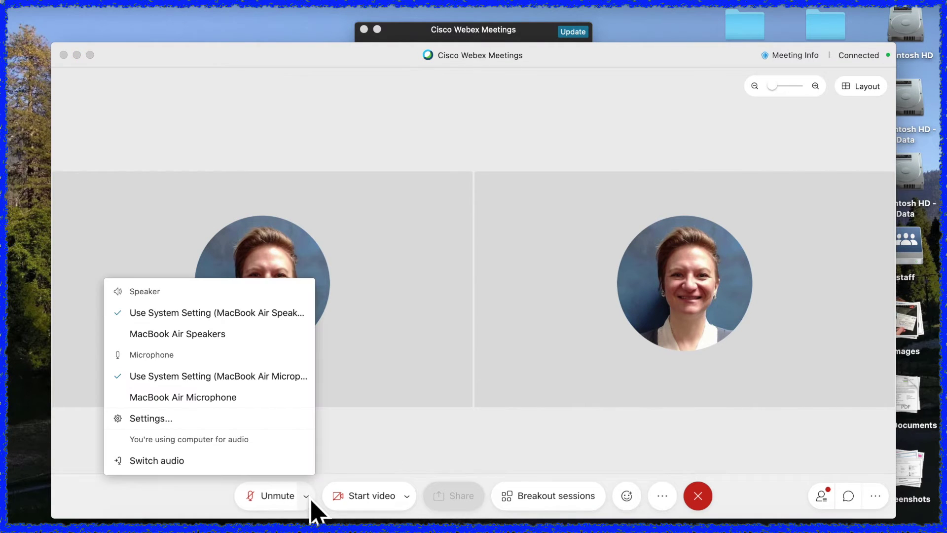
click(267, 461)
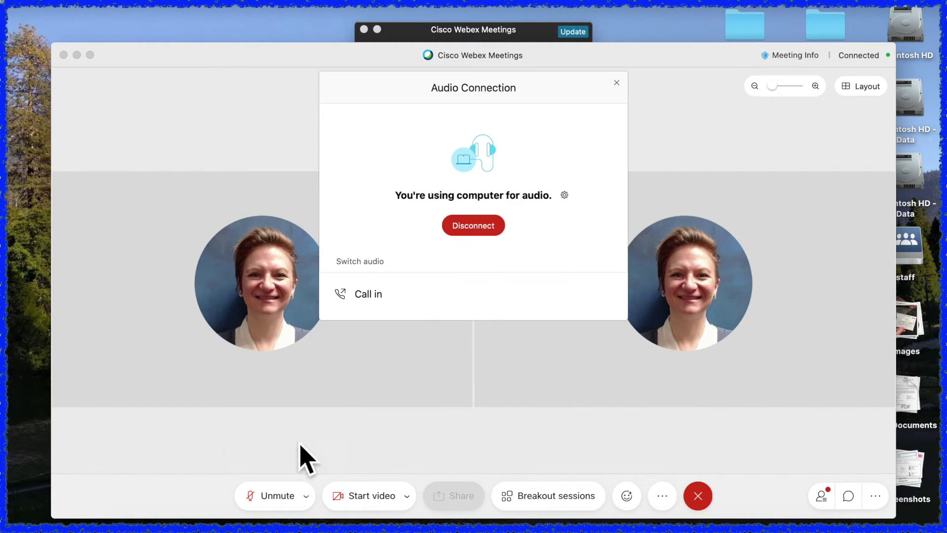
click(472, 234)
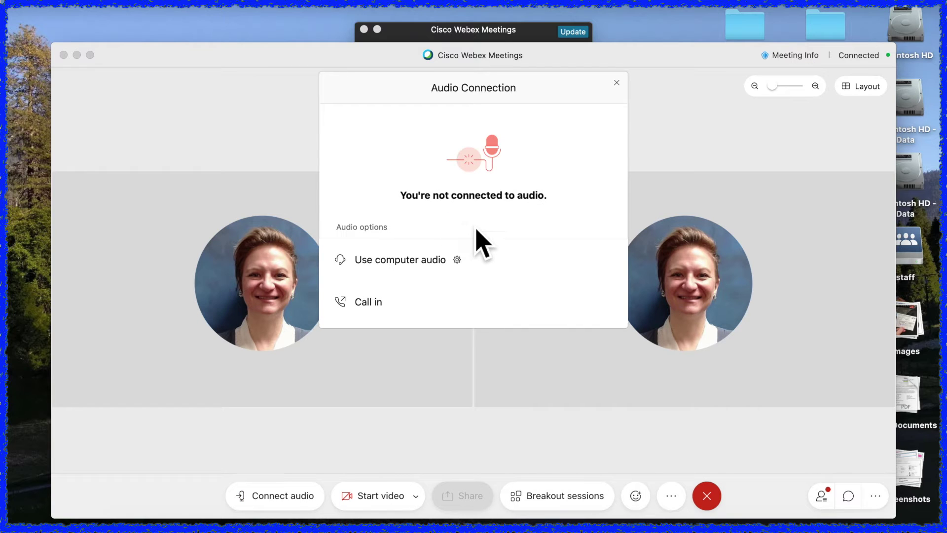
click(620, 83)
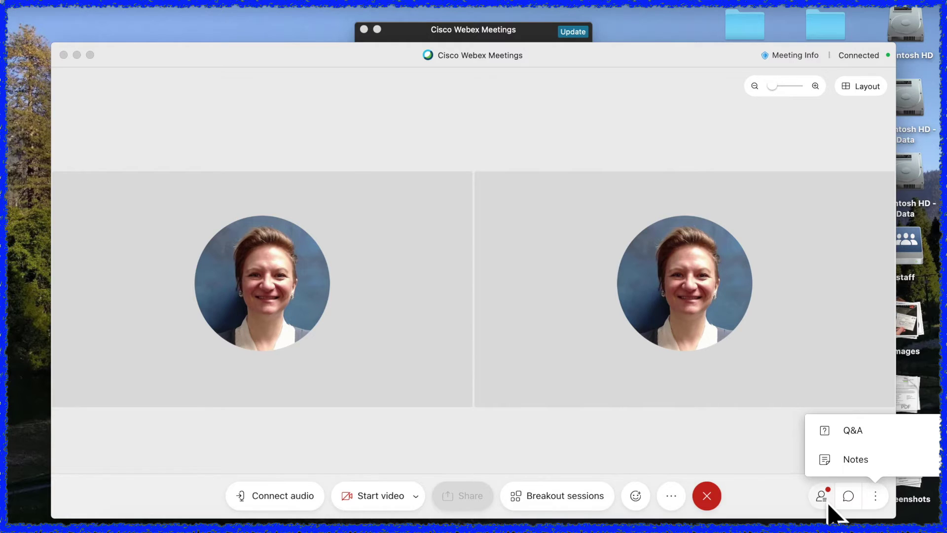
Show the Participants panel listing the host and cohost
click(829, 505)
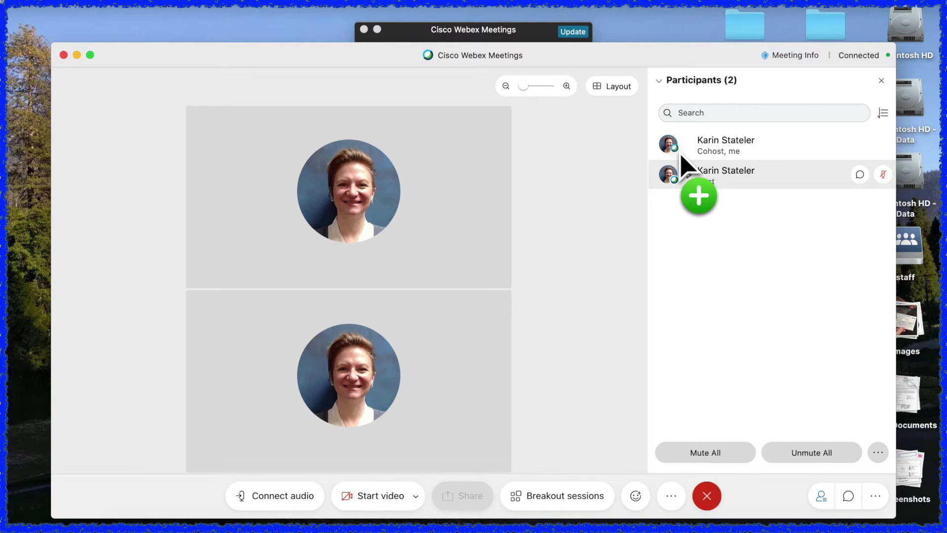
Make yourself presenter, then pass the presenter ball to the Host row
drag(682, 155, 681, 157)
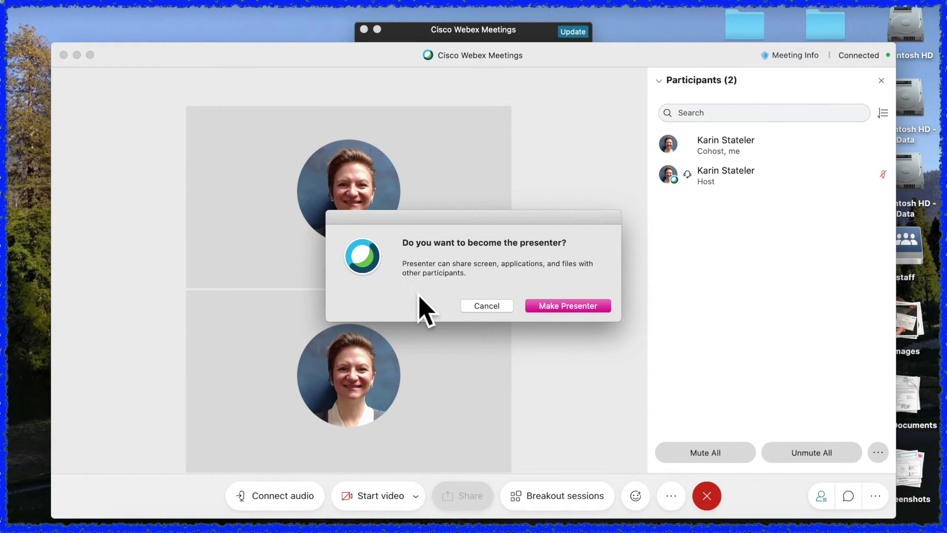
click(553, 306)
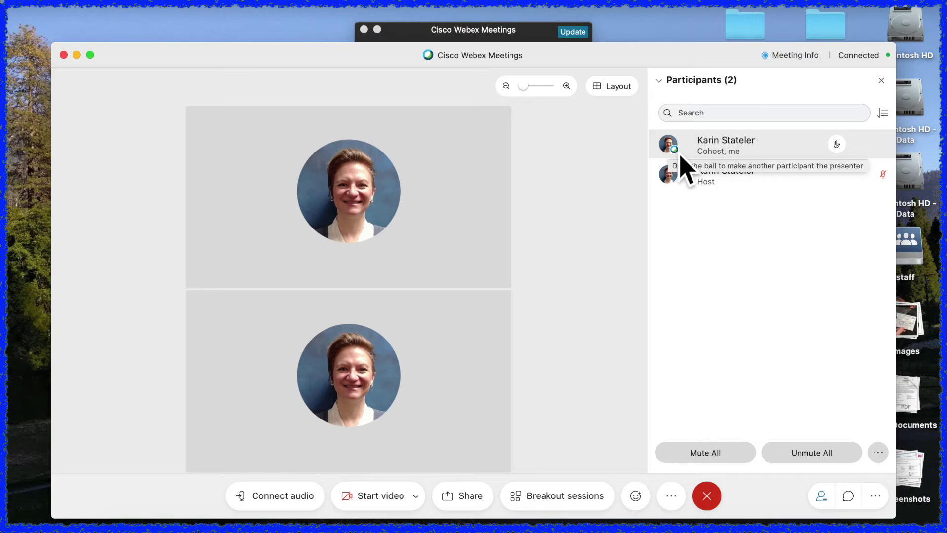
drag(681, 156, 687, 159)
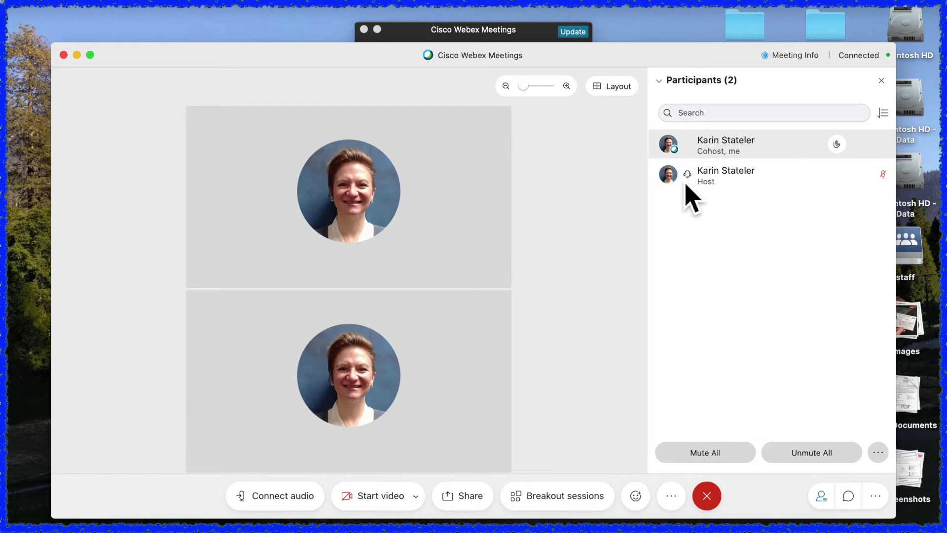
drag(686, 185, 683, 189)
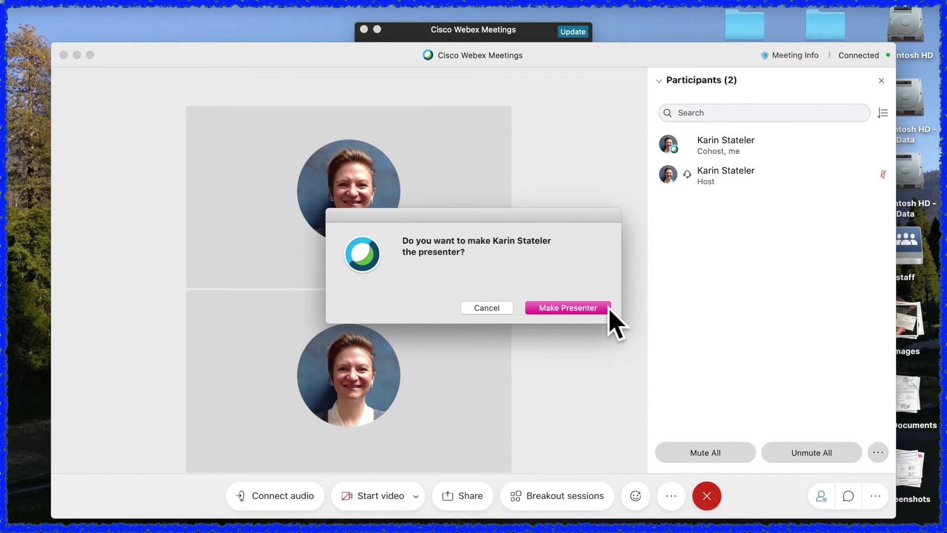
click(608, 309)
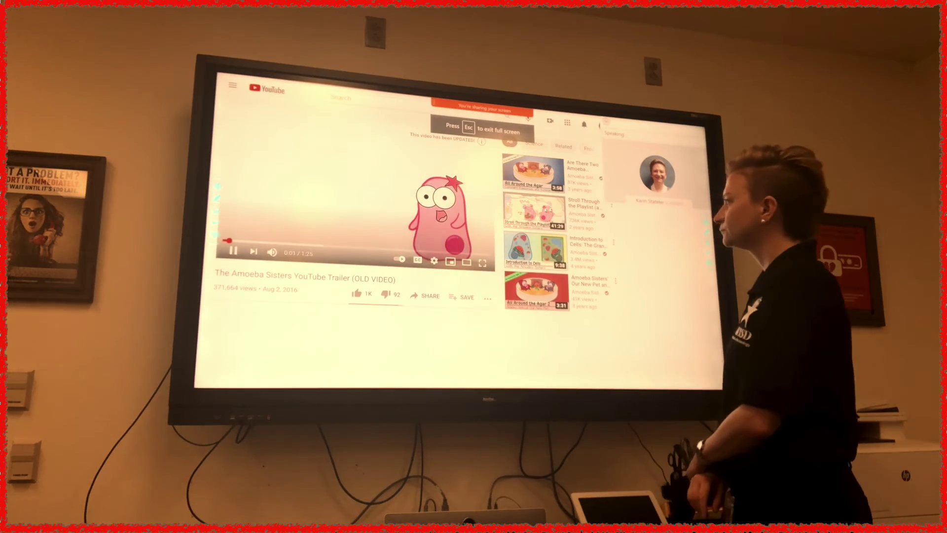
Play the shared Amoeba Sisters YouTube trailer full screen
key(f)
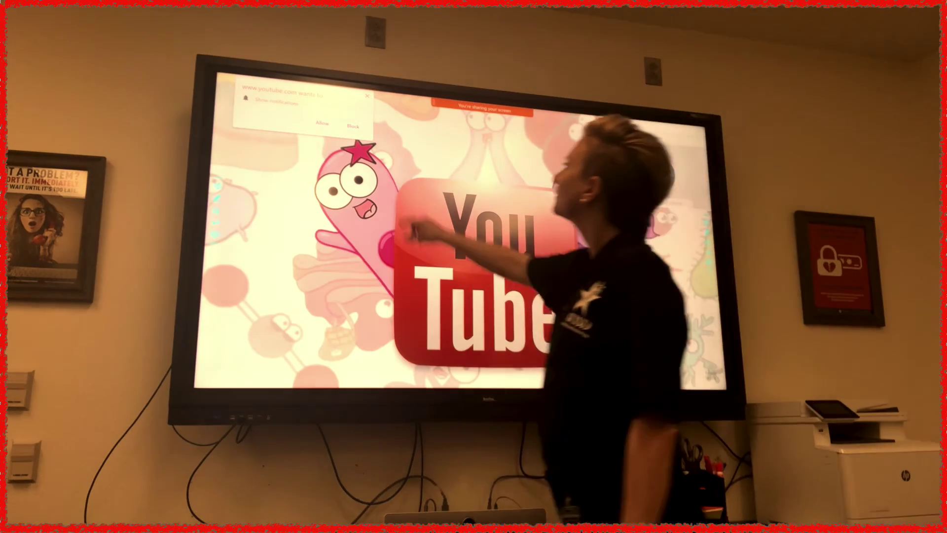
Block the YouTube notification prompt, close Participants, and show the sharing toolbar
click(368, 98)
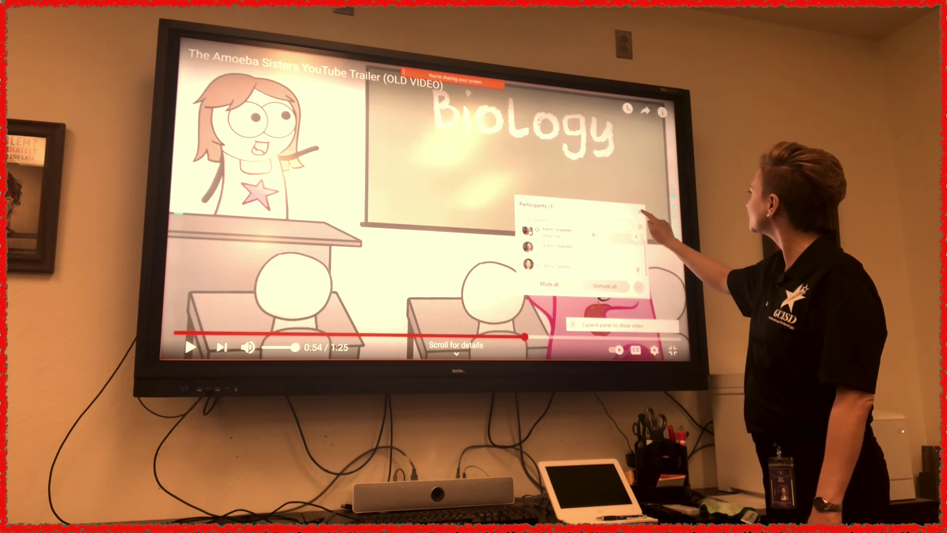
click(641, 211)
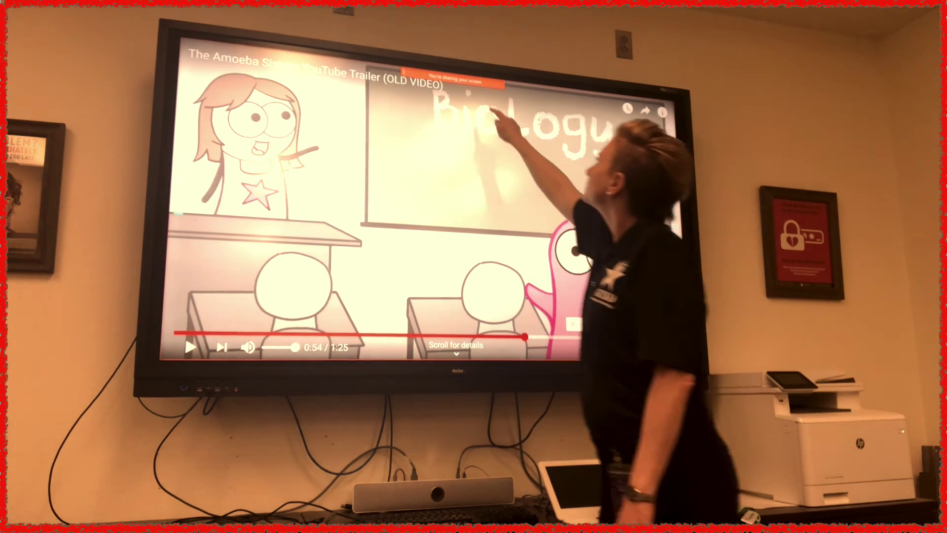
click(481, 87)
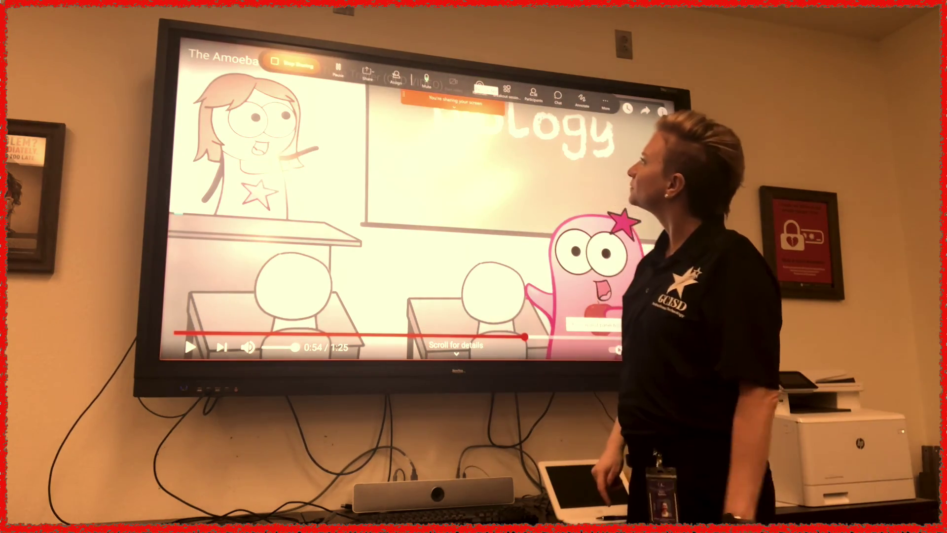